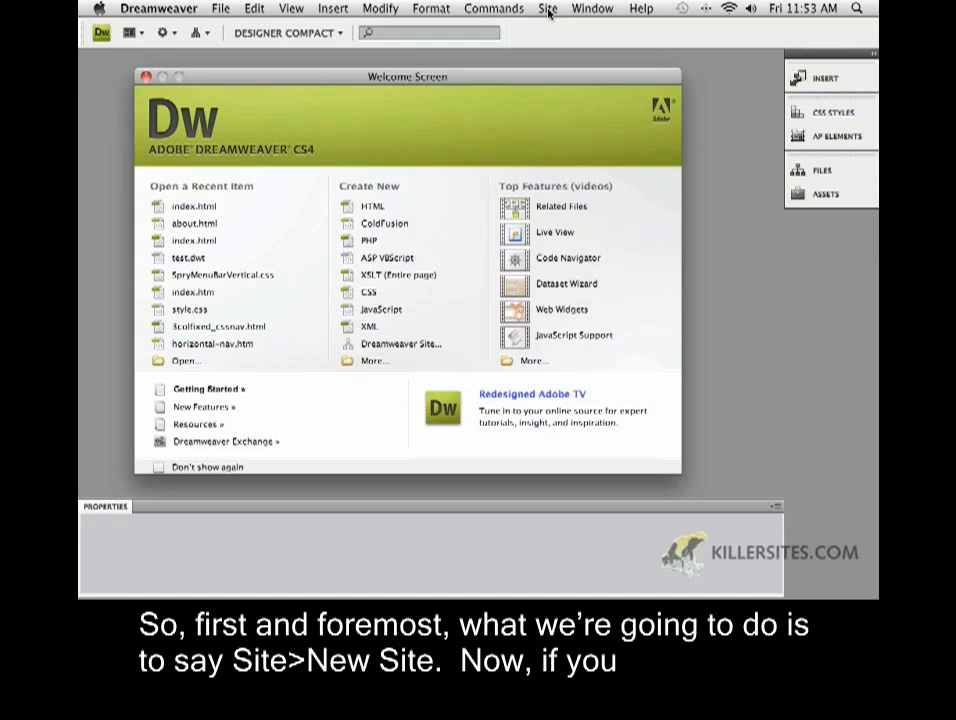
Start a new site definition and switch from the Basic wizard to the Advanced Local Info view
{"action": "left_click", "coordinate": [548, 9]}
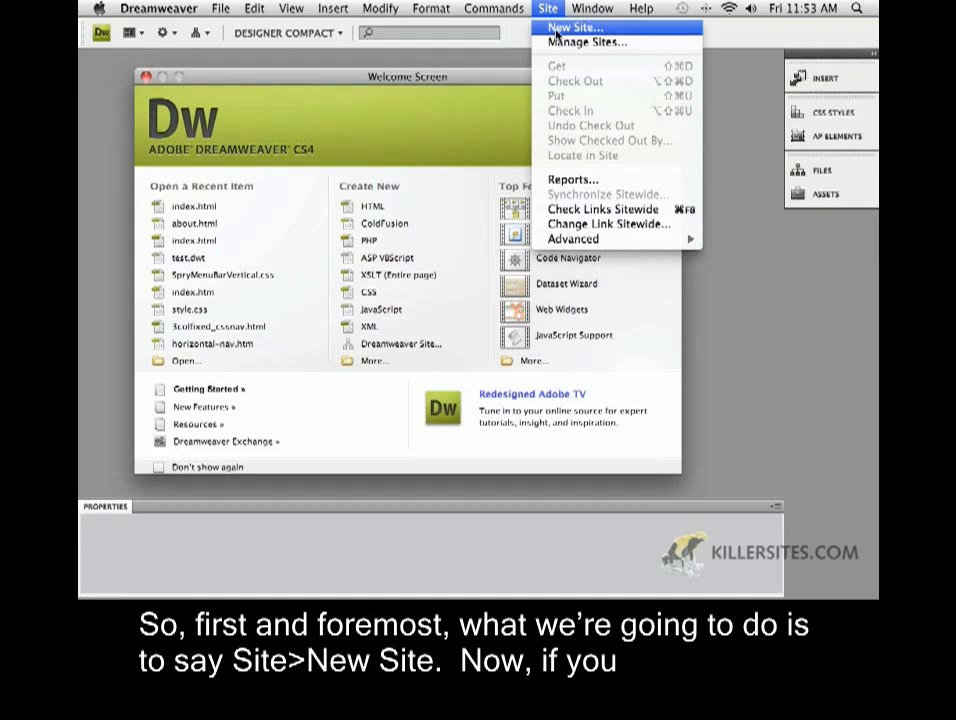
{"action": "left_click", "coordinate": [557, 35]}
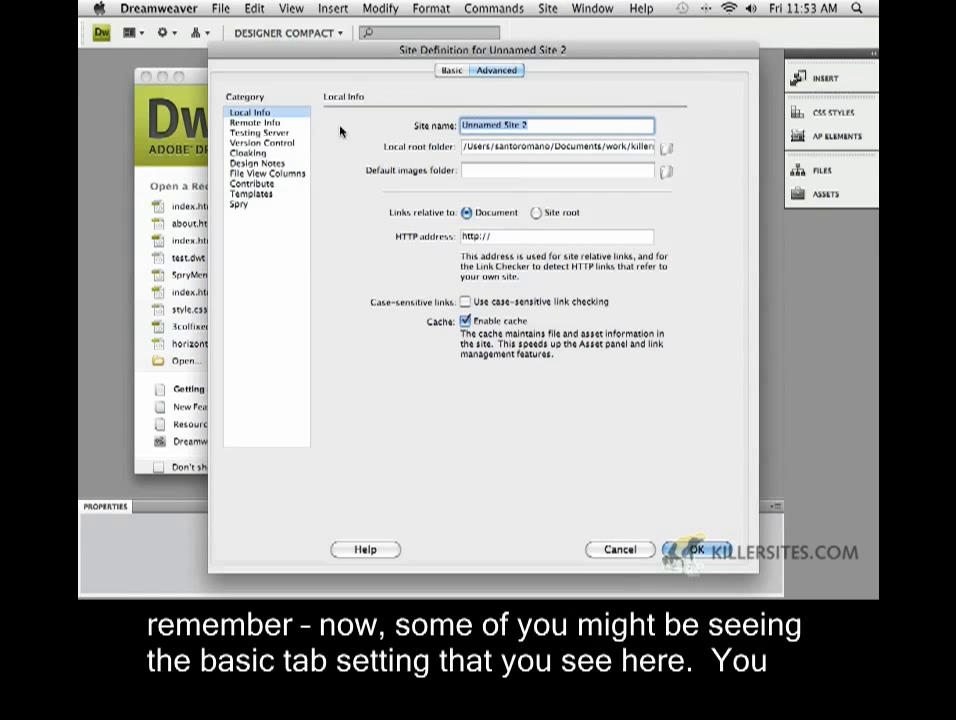
{"action": "left_click", "coordinate": [454, 72]}
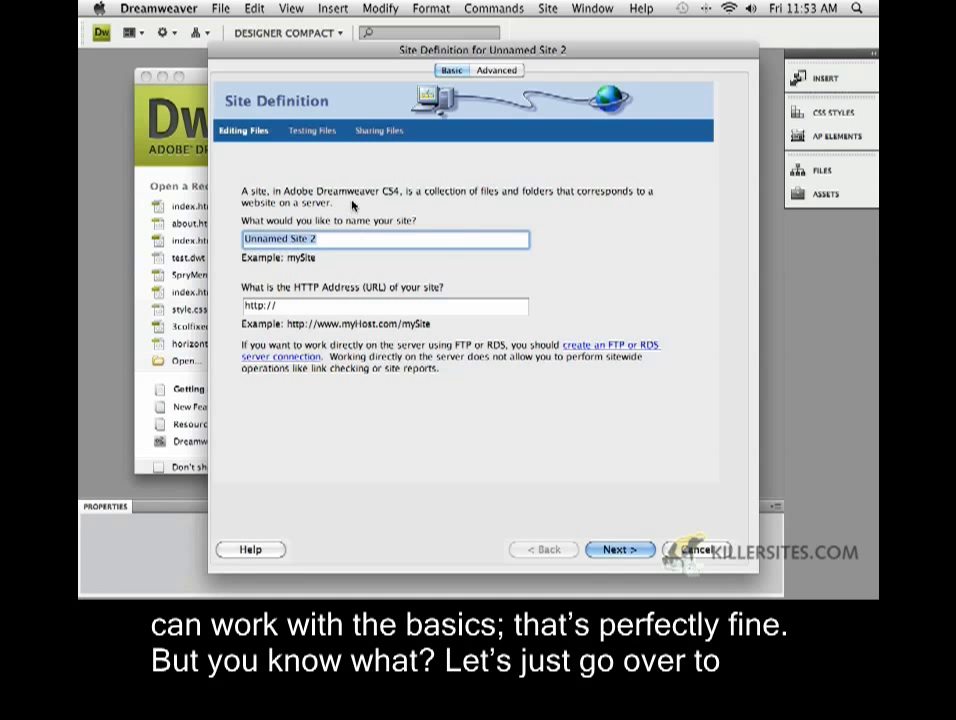
{"action": "left_click", "coordinate": [482, 71]}
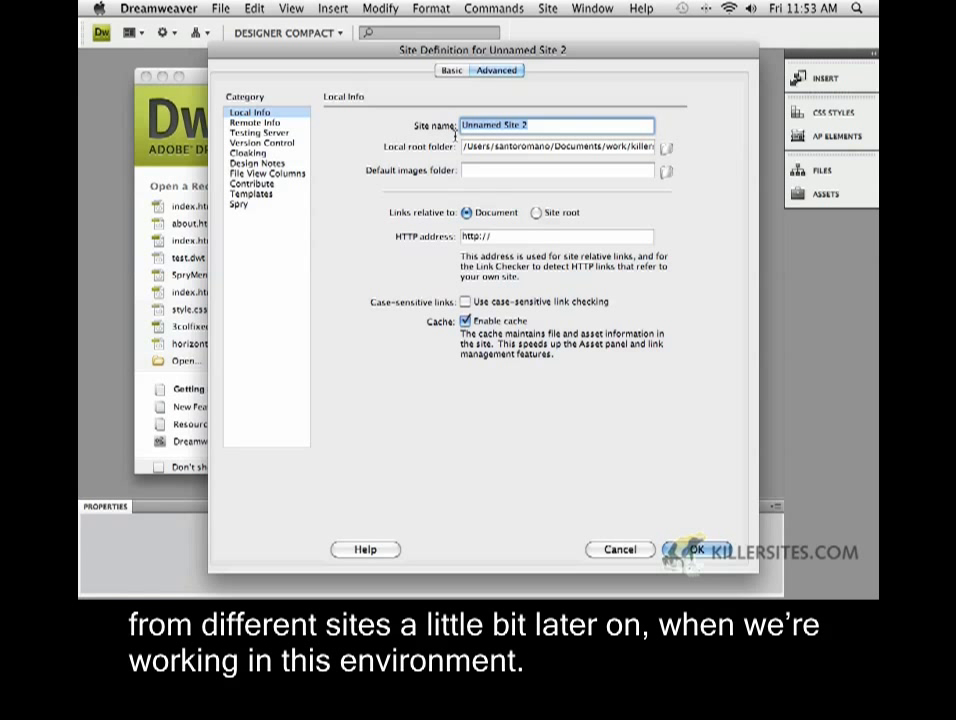
Name the site 'Type site' and choose Desktop > type_root as its local root folder
{"action": "type", "text": "T"}
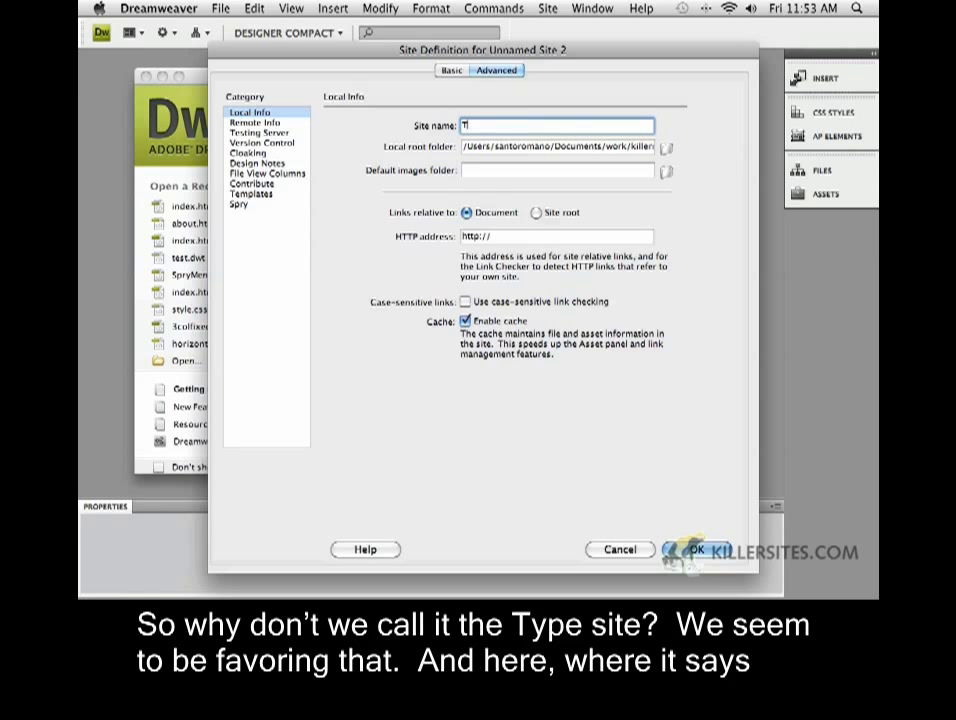
{"action": "type", "text": "ype site"}
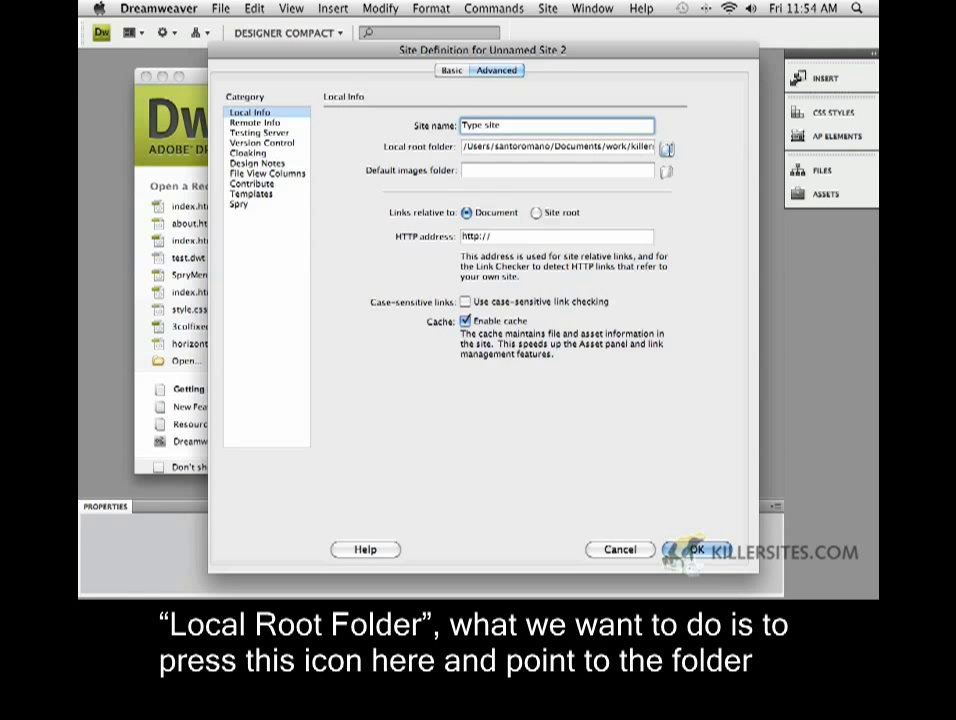
{"action": "left_click", "coordinate": [666, 149]}
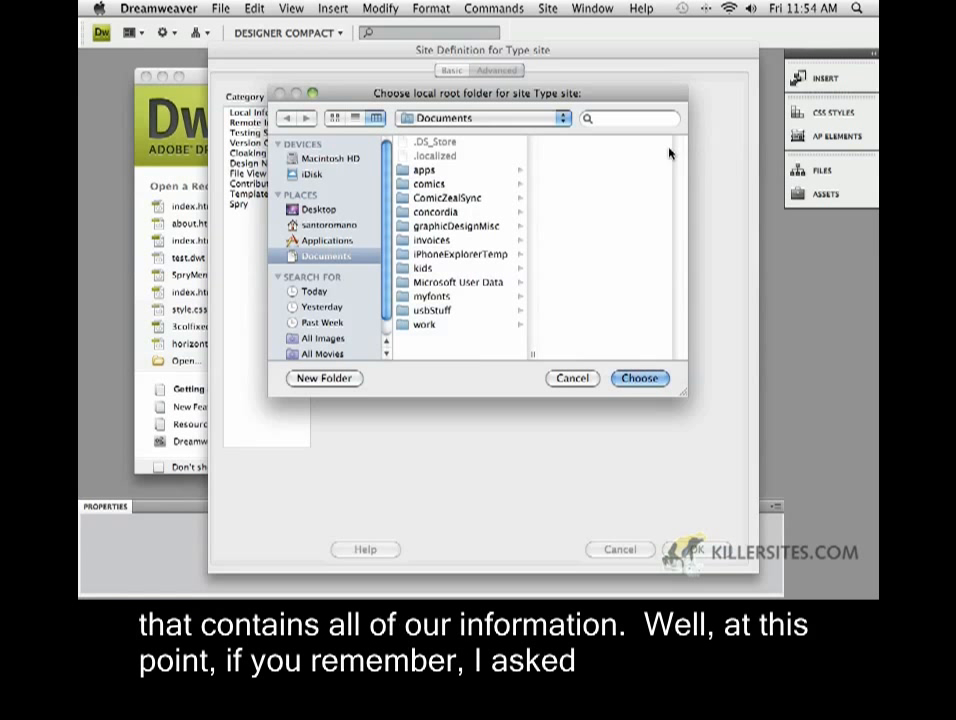
{"action": "left_click", "coordinate": [311, 212]}
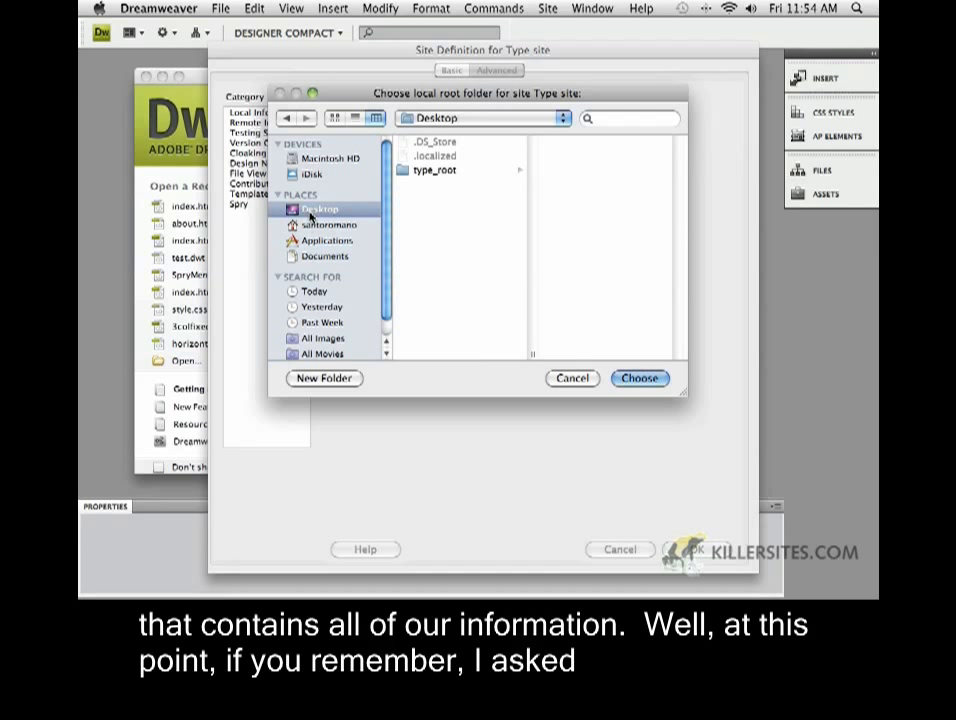
{"action": "left_click", "coordinate": [405, 172]}
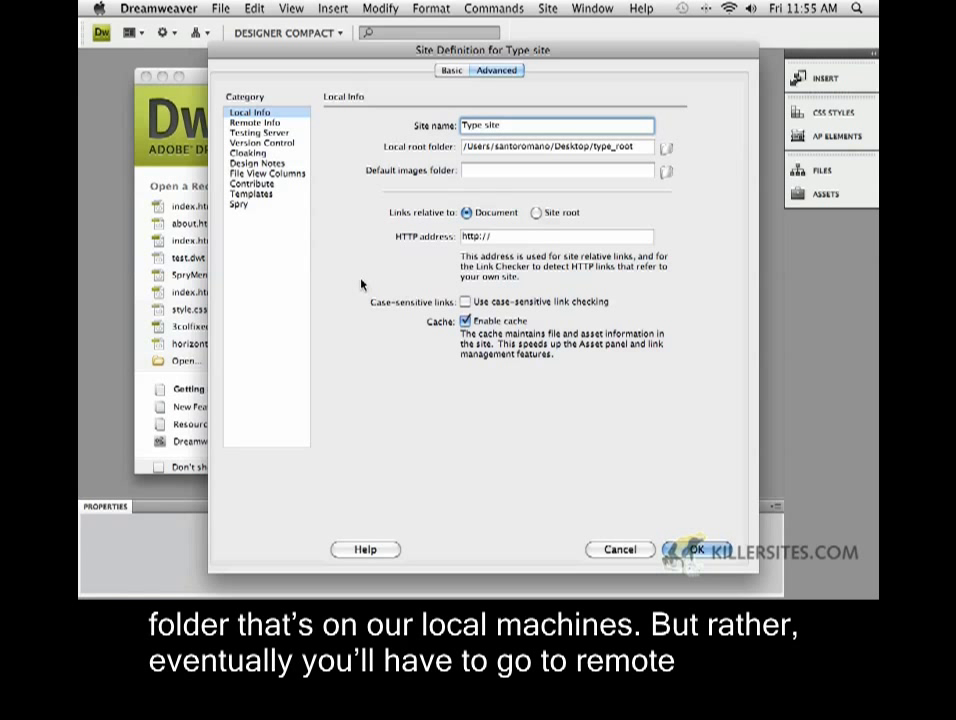
Clear the duplicate-name alert and rename the site from 'Type site' to 'type site progress'
{"action": "left_click", "coordinate": [268, 126]}
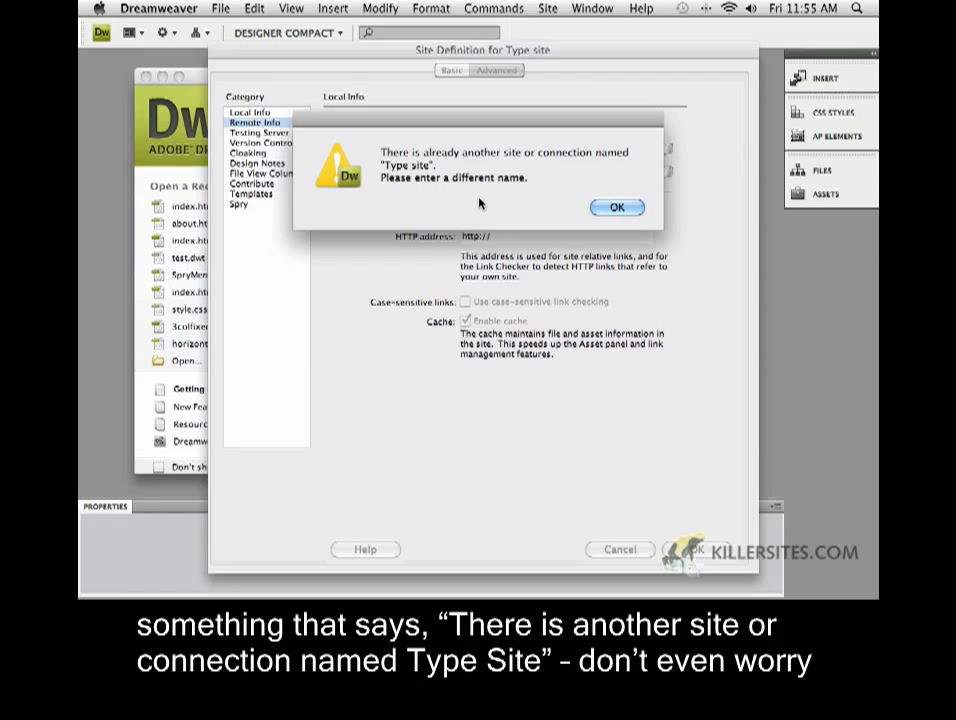
{"action": "left_click", "coordinate": [617, 207]}
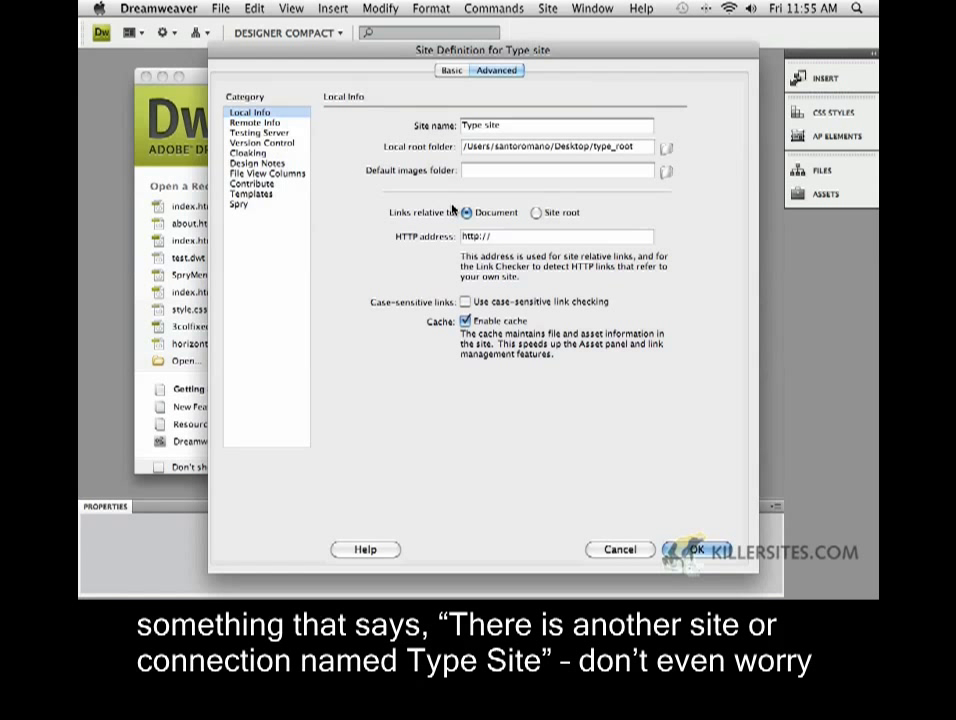
{"action": "left_click", "coordinate": [464, 126]}
{"action": "left_click_drag", "start_coordinate": [467, 126], "coordinate": [458, 126]}
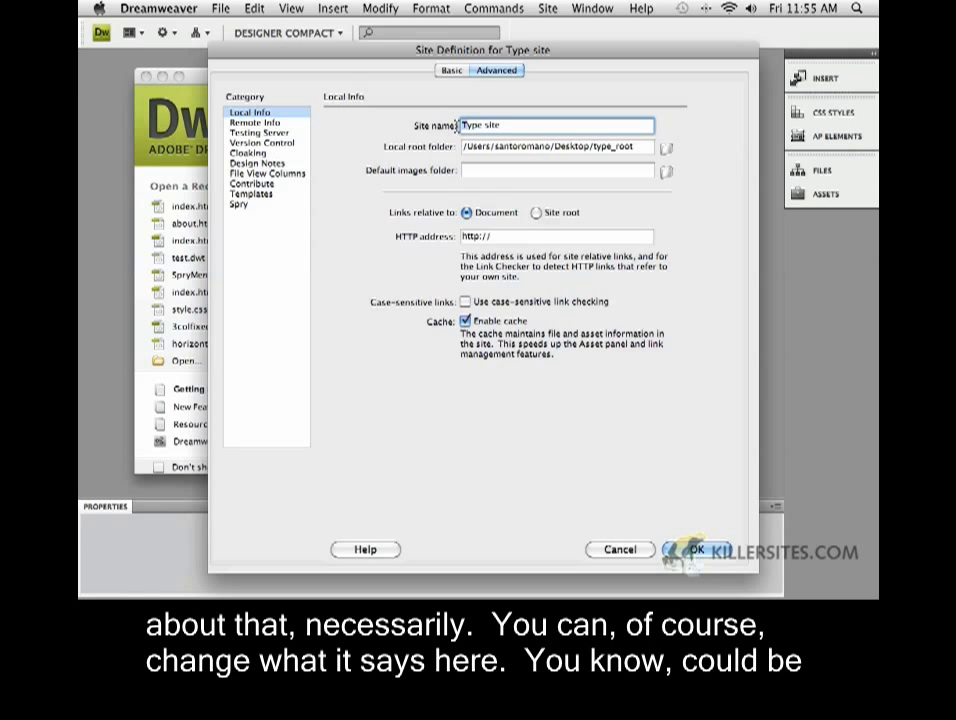
{"action": "type", "text": "t"}
{"action": "left_click", "coordinate": [500, 127]}
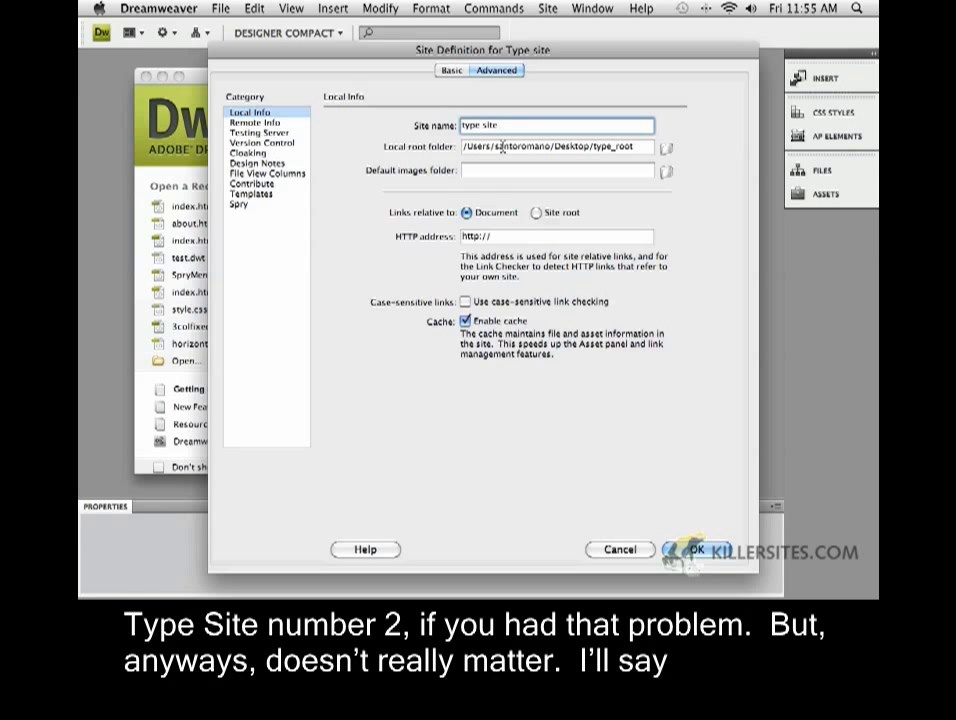
{"action": "type", "text": "2"}
{"action": "key", "text": "BackSpace"}
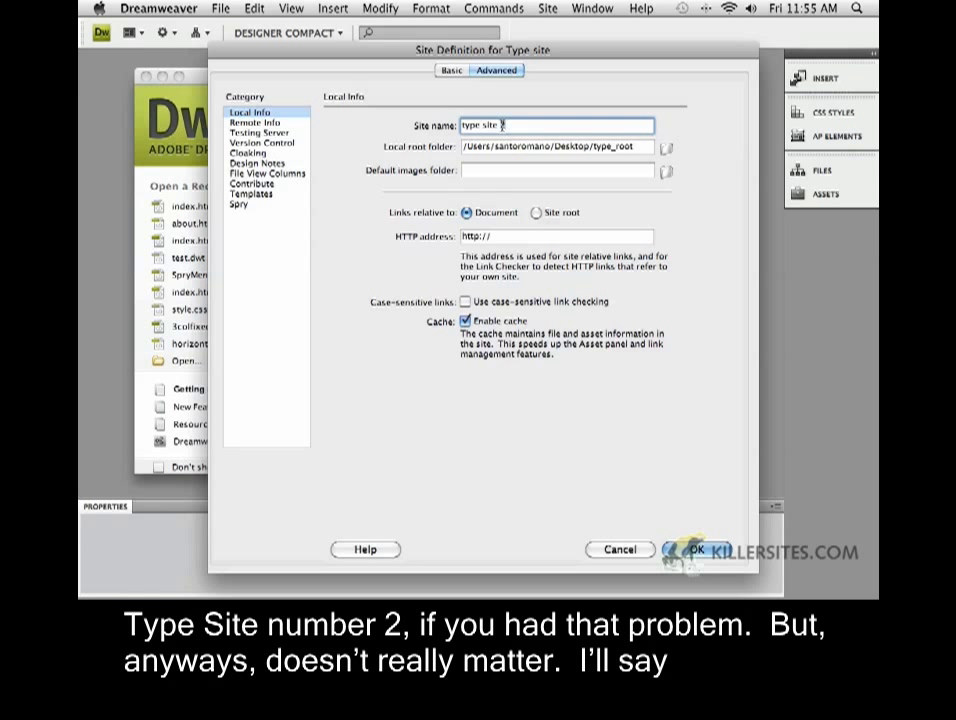
{"action": "type", "text": "f"}
{"action": "key", "text": "BackSpace"}
{"action": "key", "text": "BackSpace"}
{"action": "key", "text": "BackSpace"}
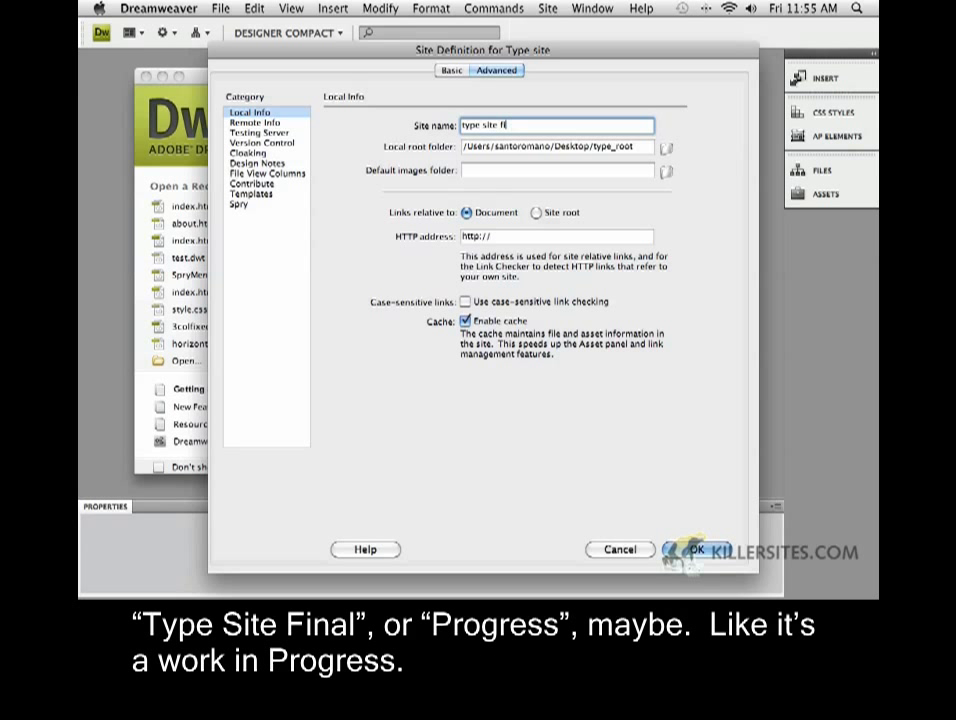
{"action": "type", "text": "progress"}
Set the Remote Info access method to FTP
{"action": "left_click", "coordinate": [255, 122]}
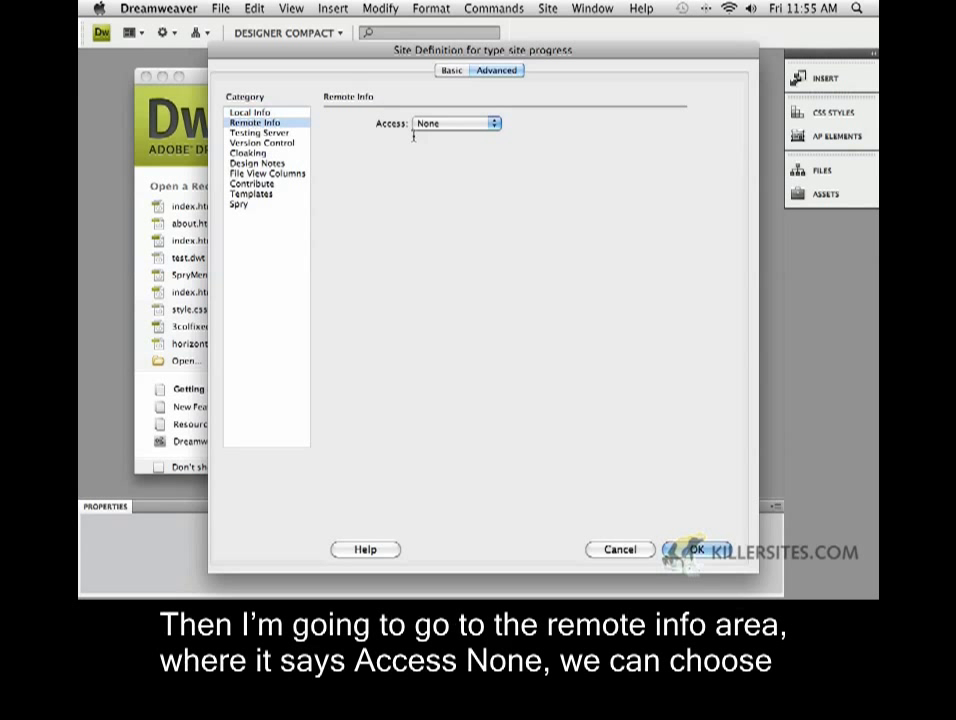
{"action": "left_click", "coordinate": [448, 124]}
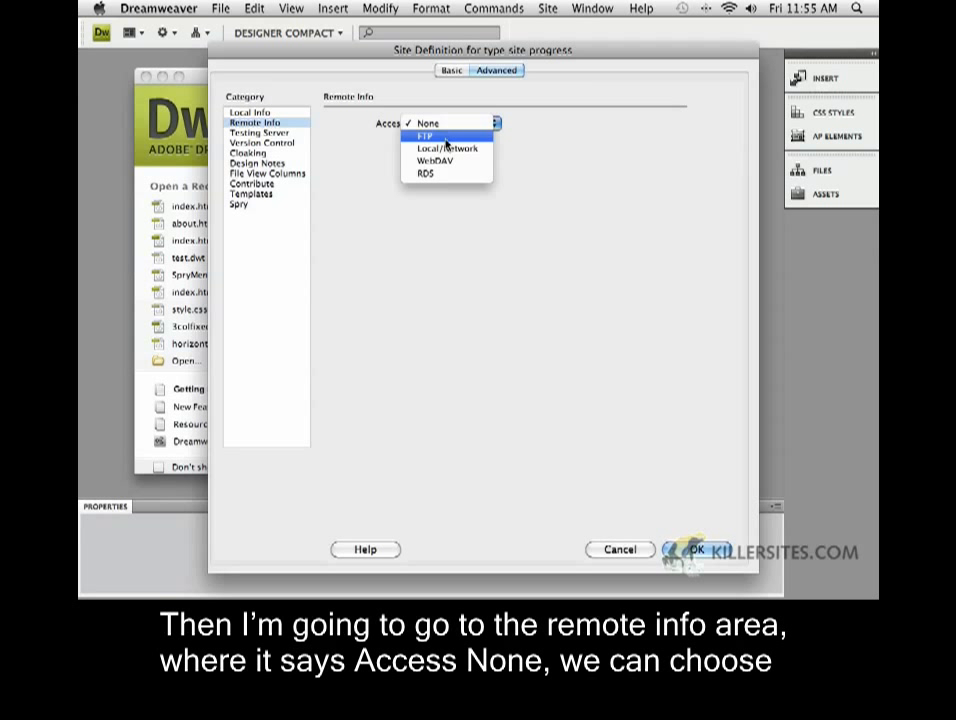
{"action": "left_click", "coordinate": [442, 136]}
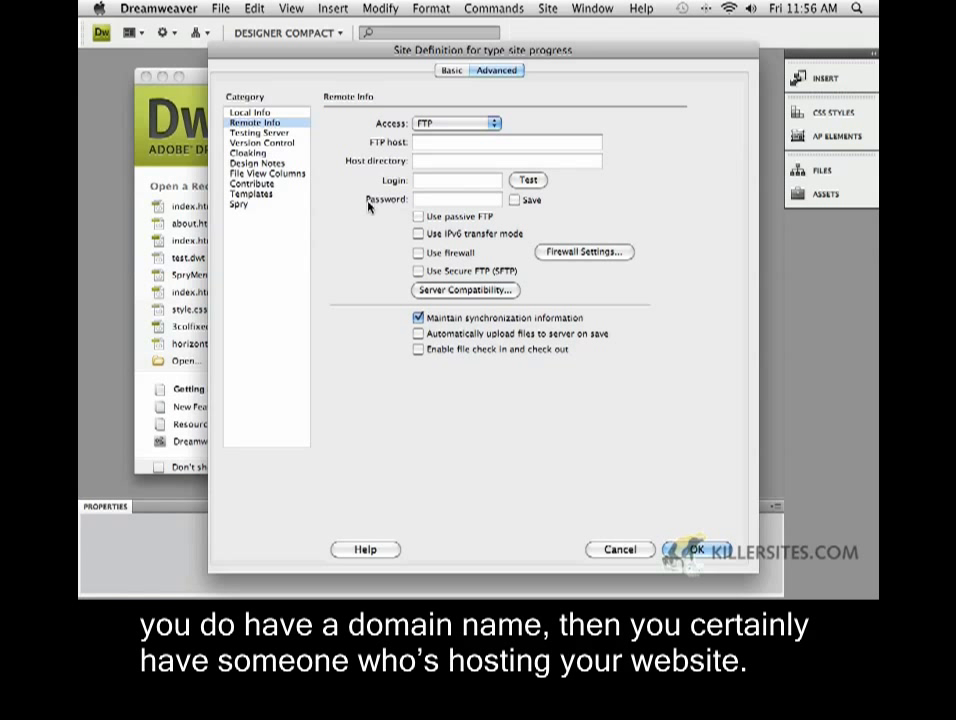
Enter FTP host cdaftp.comcordia.ca, the login name and password, then confirm a successful connection test
{"action": "left_click", "coordinate": [425, 144]}
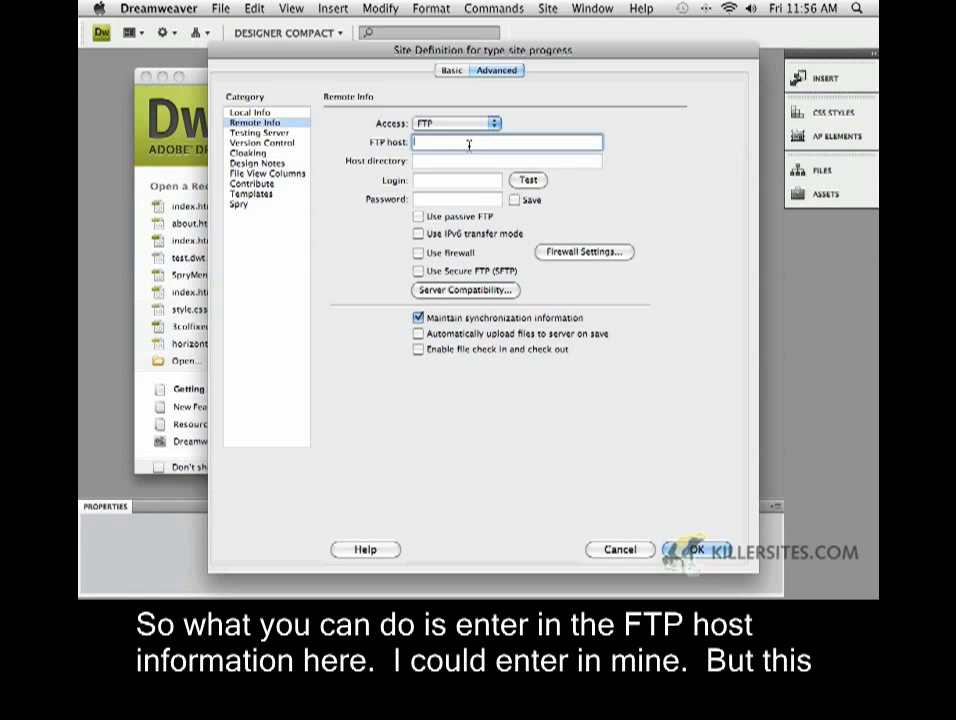
{"action": "type", "text": "cdaftp.com"}
{"action": "type", "text": "cordia.ca"}
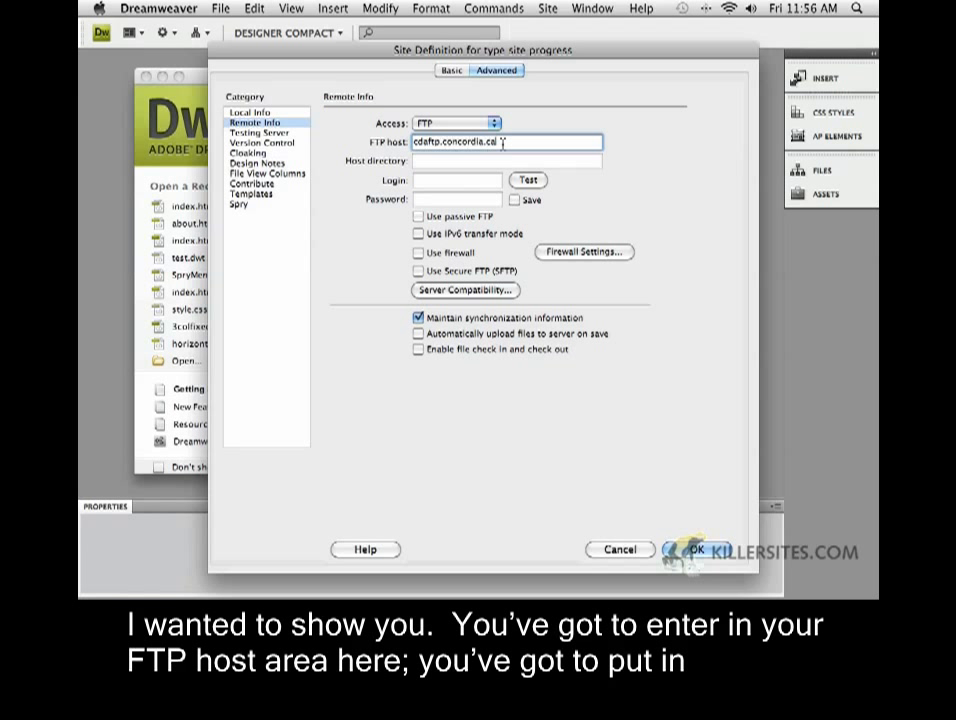
{"action": "left_click", "coordinate": [433, 182]}
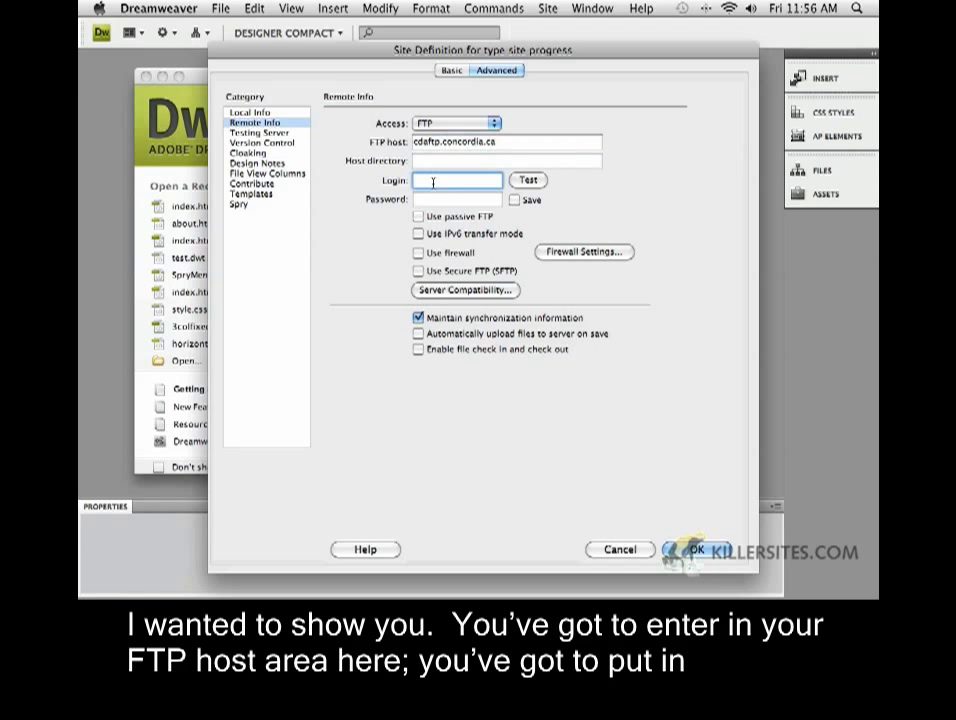
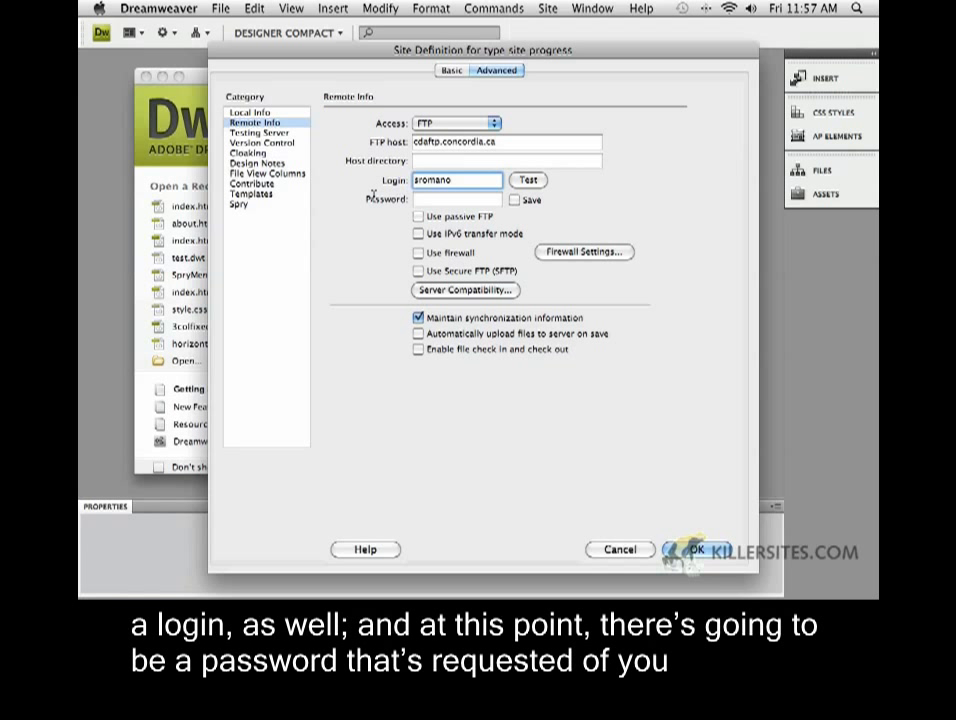
{"action": "left_click", "coordinate": [428, 200]}
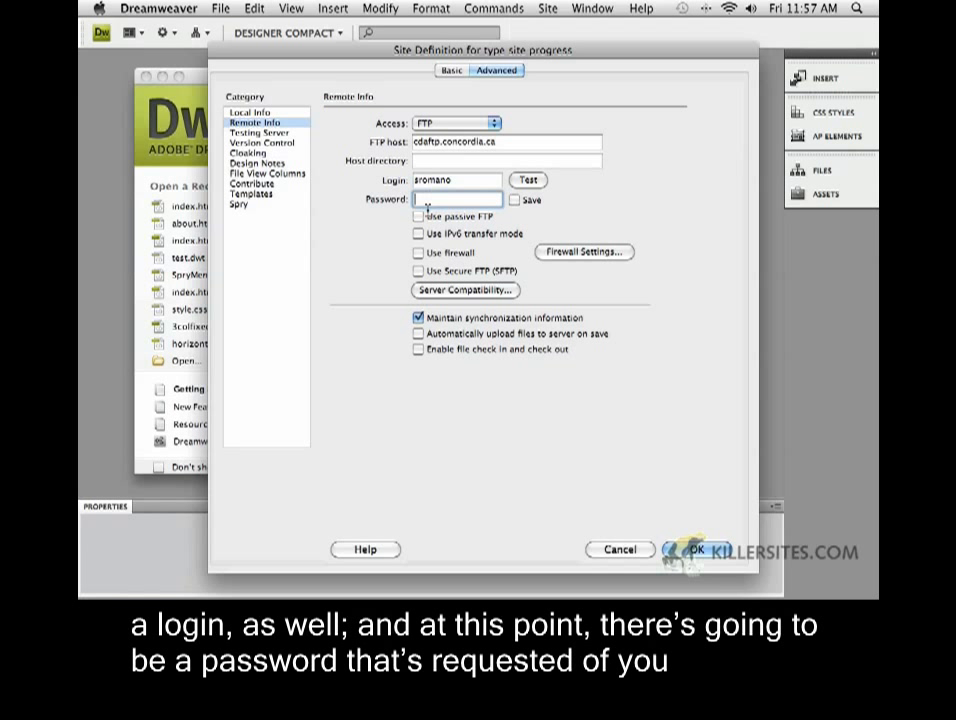
{"action": "type", "text": "*****"}
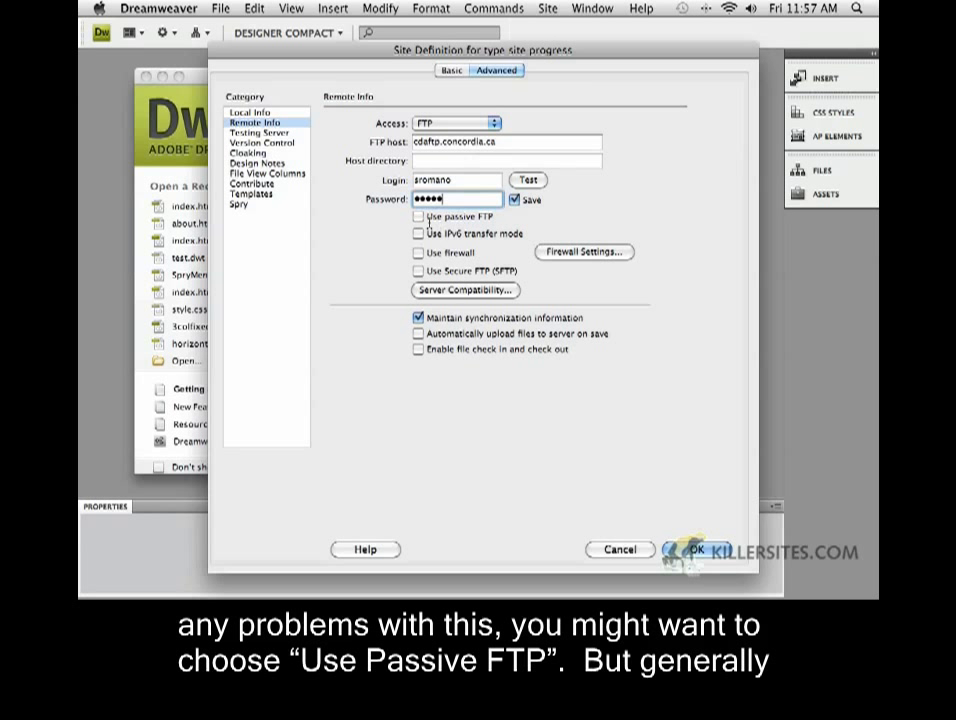
{"action": "left_click", "coordinate": [530, 180]}
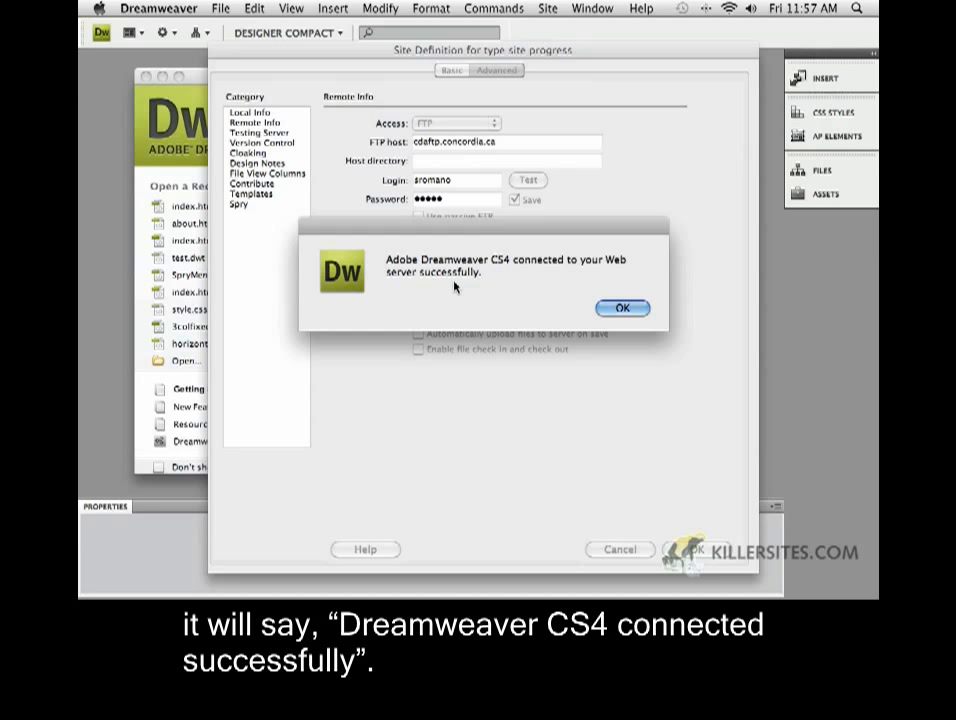
{"action": "left_click", "coordinate": [621, 307]}
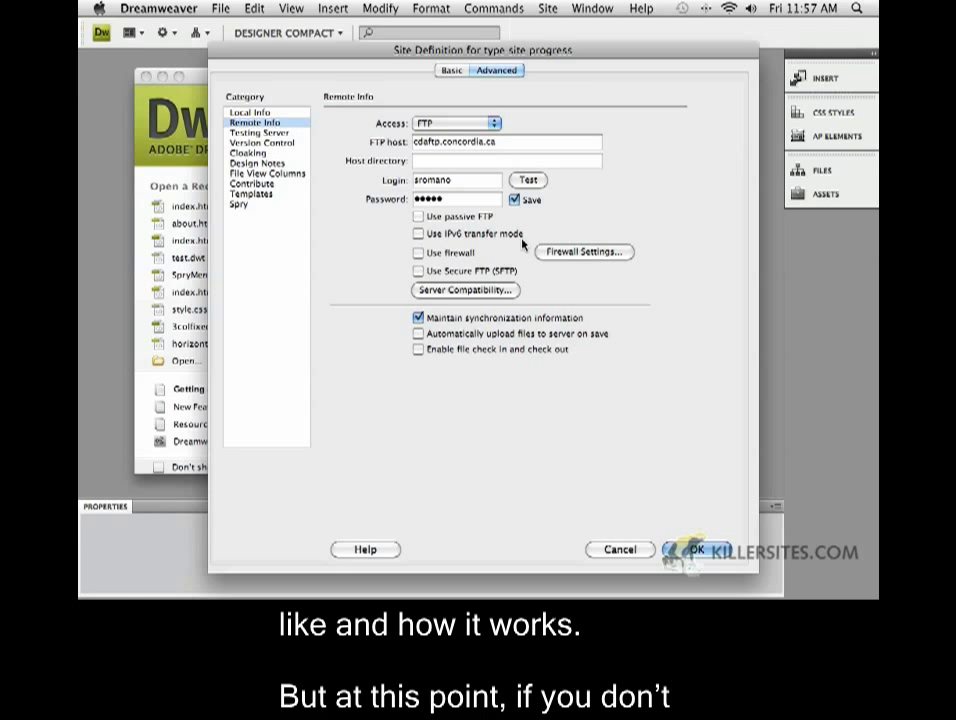
Change remote access to None and save the site definition with OK
{"action": "left_click", "coordinate": [252, 113]}
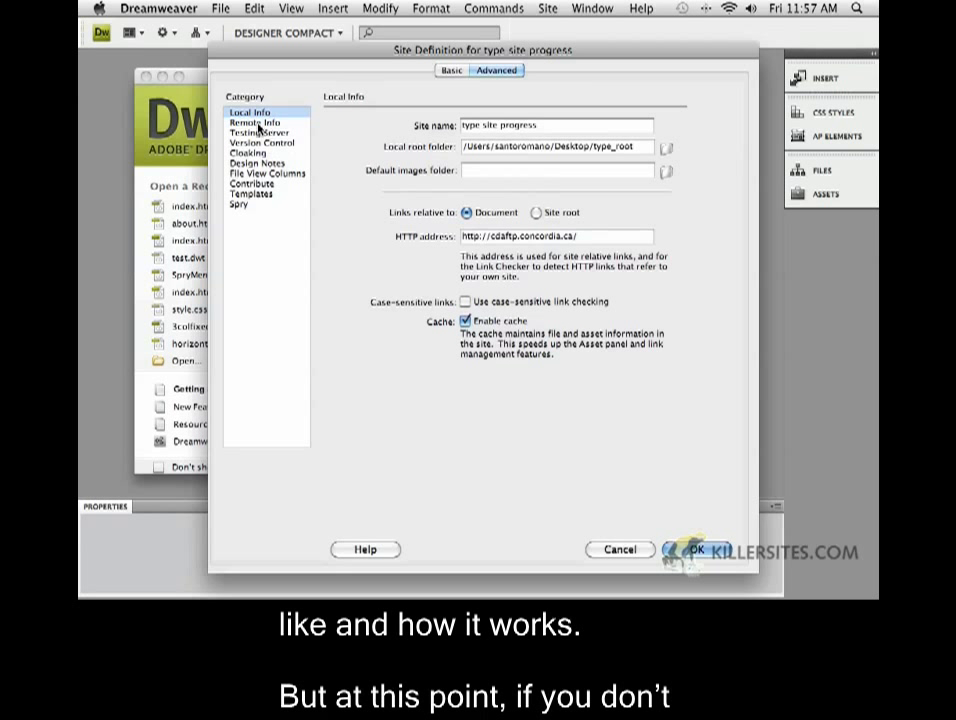
{"action": "left_click", "coordinate": [256, 123]}
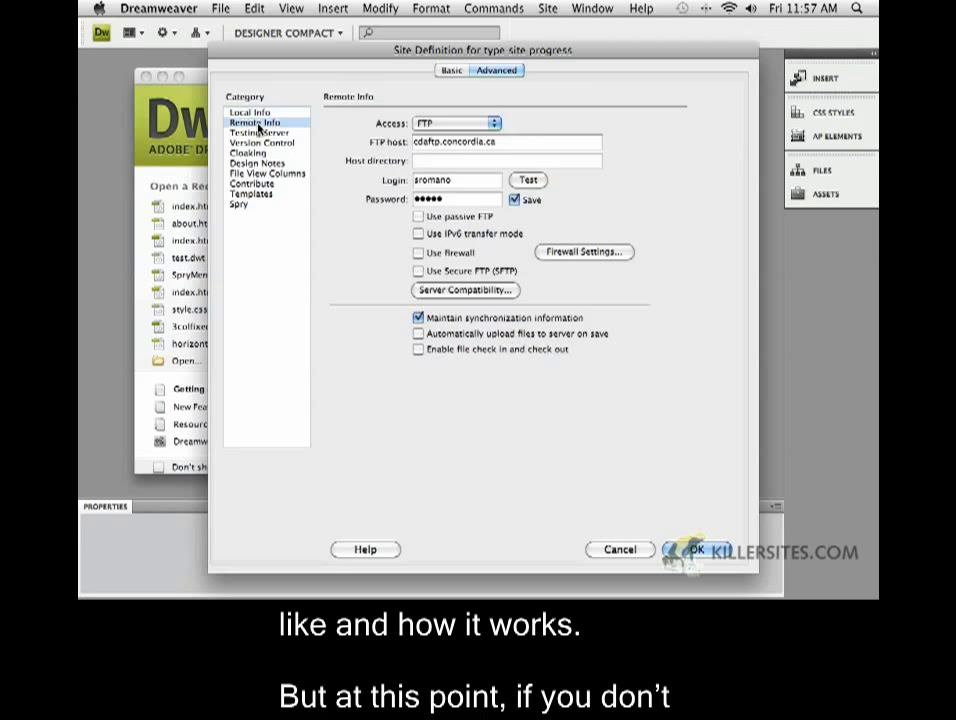
{"action": "left_click", "coordinate": [467, 123]}
{"action": "left_click", "coordinate": [428, 108]}
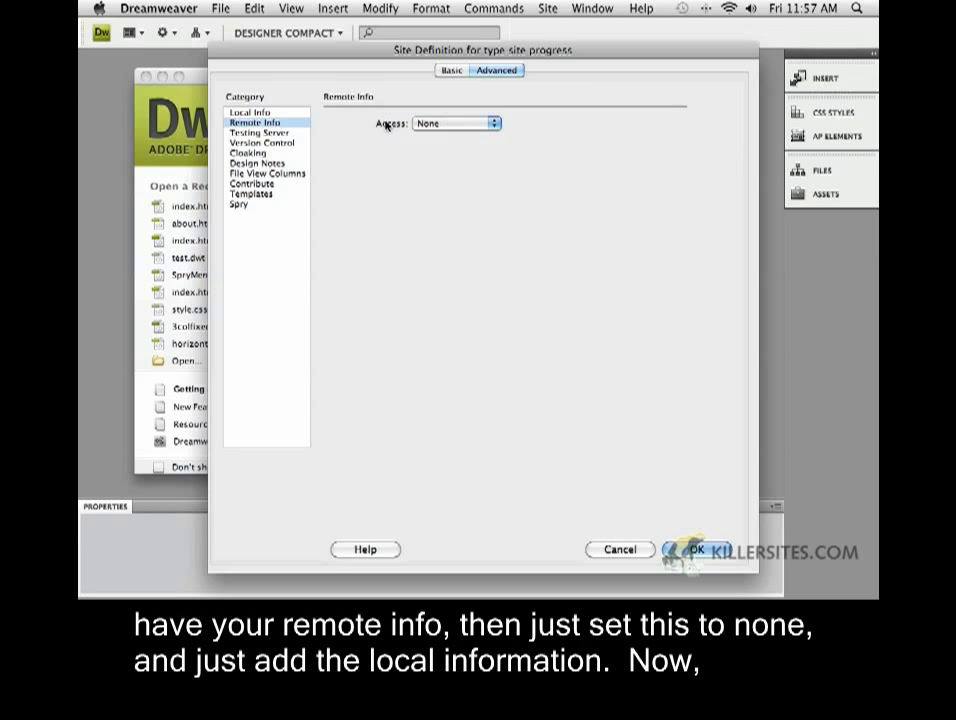
{"action": "left_click", "coordinate": [250, 113]}
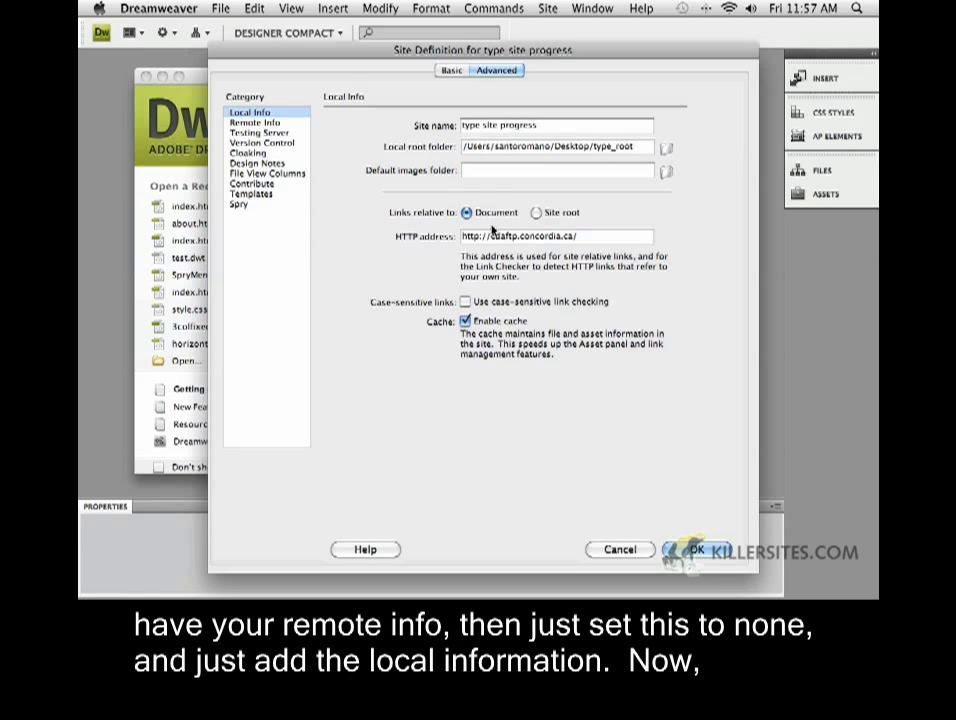
{"action": "left_click", "coordinate": [270, 124]}
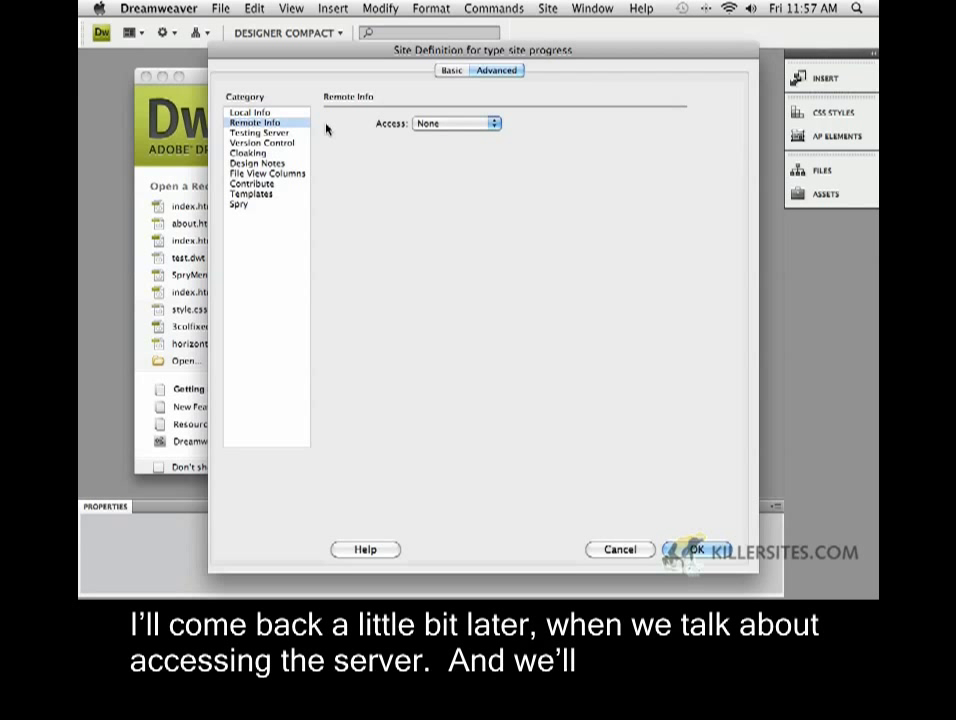
{"action": "left_click", "coordinate": [268, 113]}
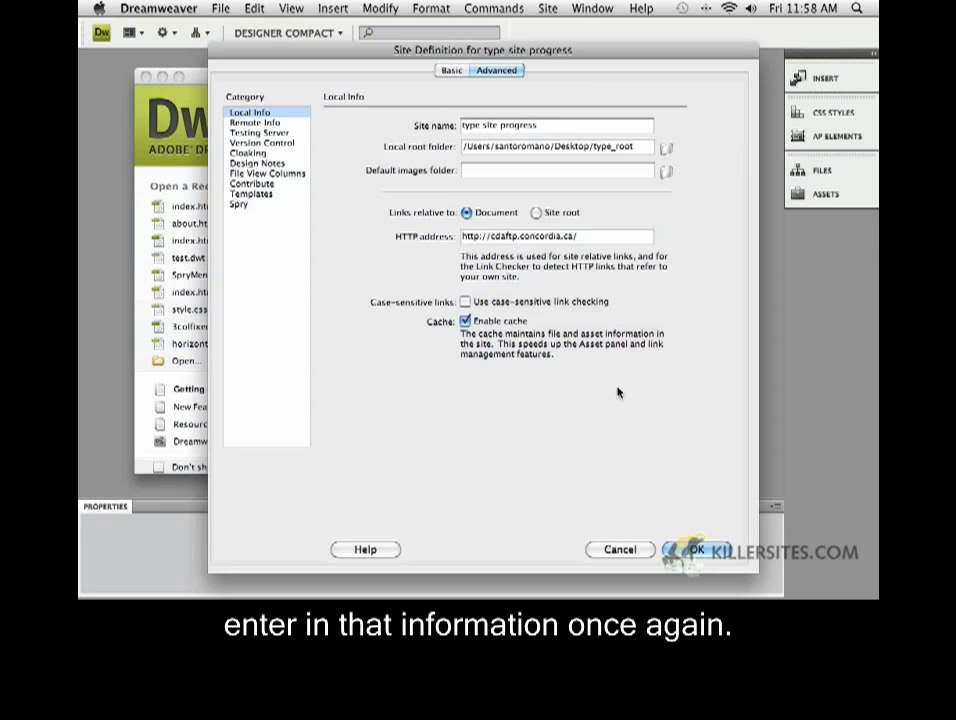
{"action": "left_click", "coordinate": [700, 552]}
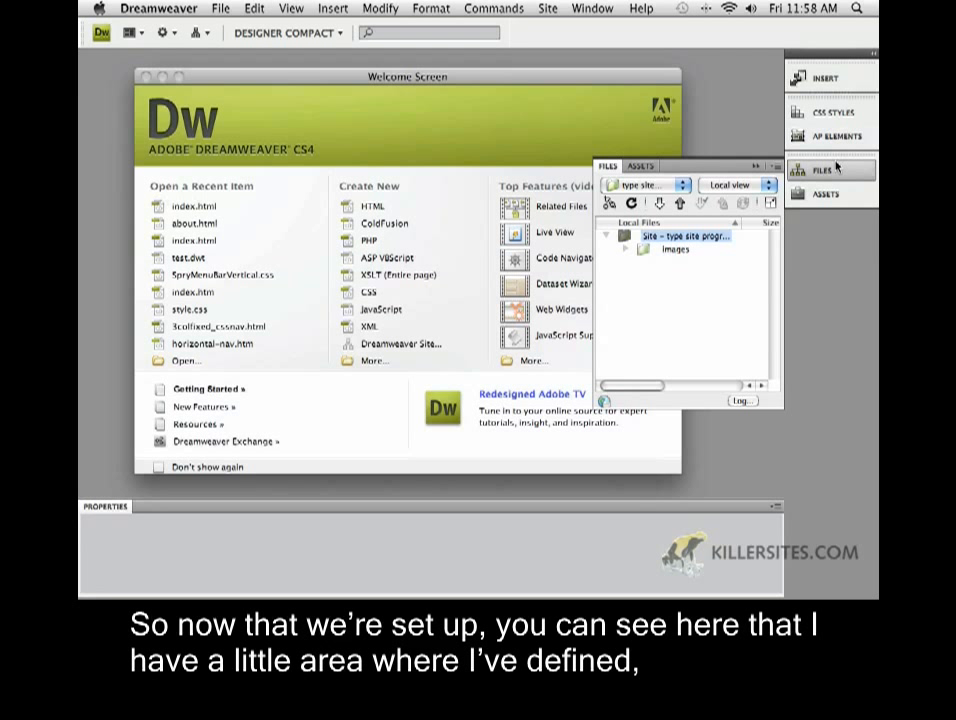
Collapse the panel dock to icons and preview the site images in the Assets panel
{"action": "left_click_drag", "start_coordinate": [785, 113], "coordinate": [868, 116]}
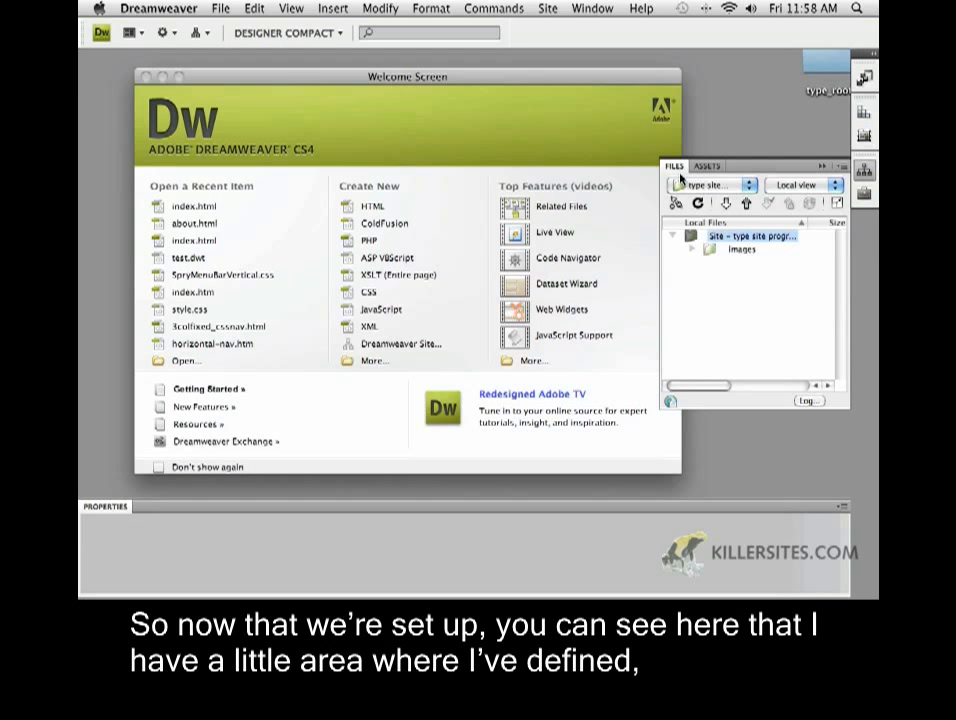
{"action": "left_click", "coordinate": [865, 174]}
{"action": "left_click", "coordinate": [865, 196]}
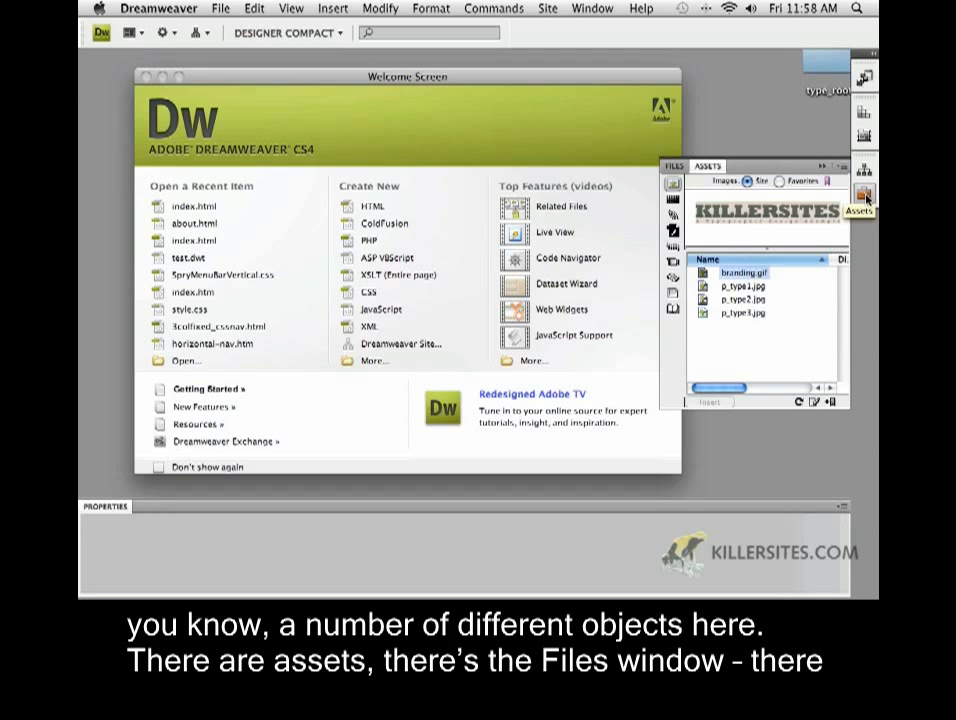
{"action": "left_click", "coordinate": [865, 172]}
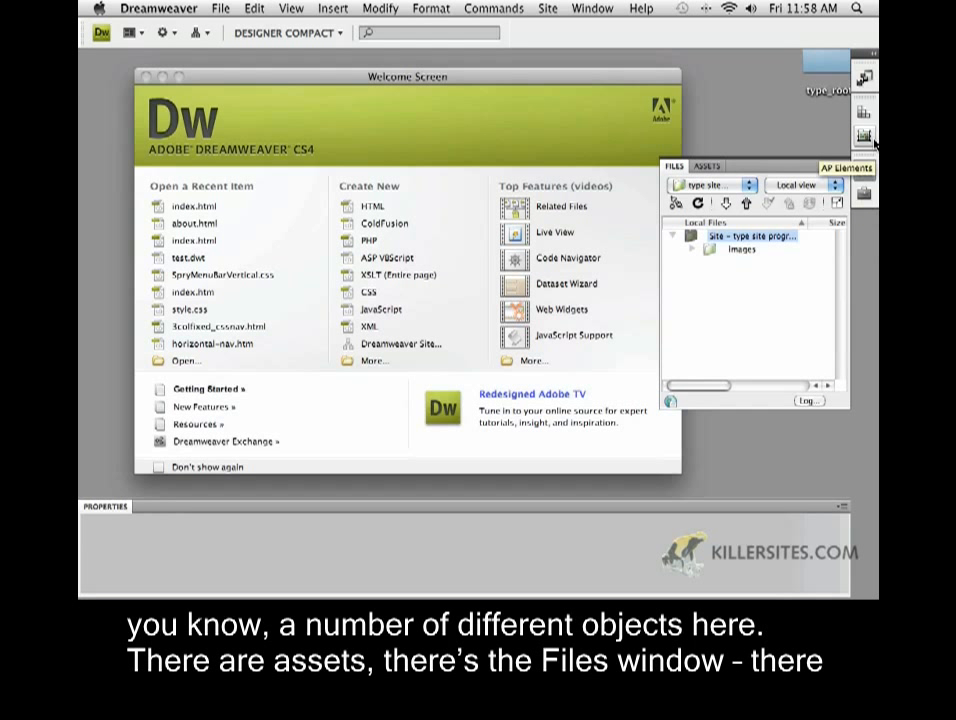
Browse the AP Elements, CSS Styles and Insert panels, ending back on the Files panel
{"action": "left_click", "coordinate": [872, 142]}
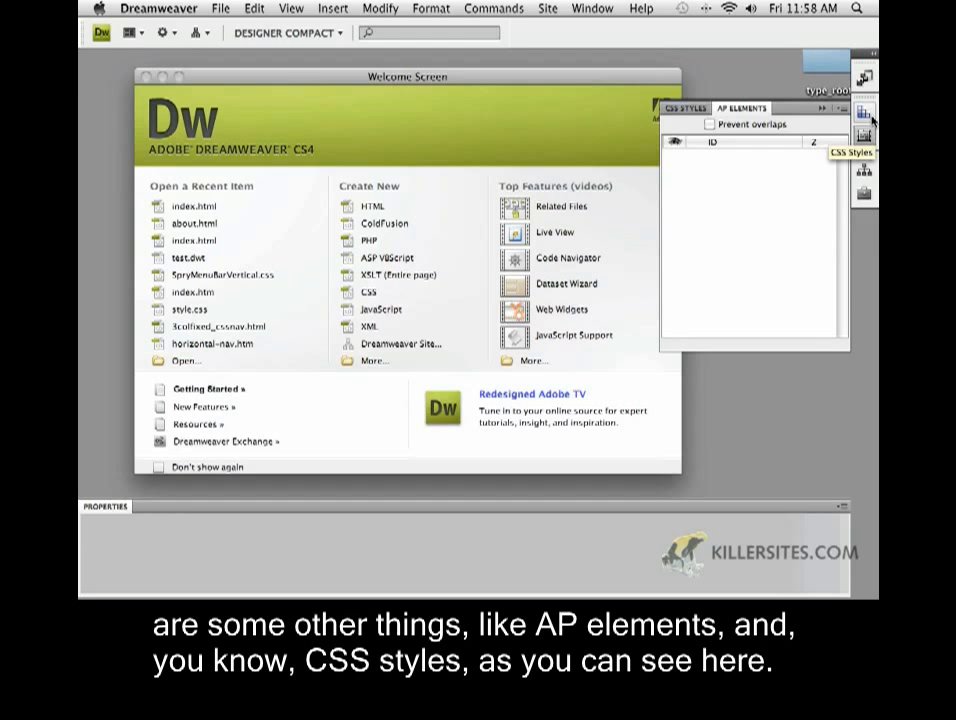
{"action": "left_click", "coordinate": [872, 117]}
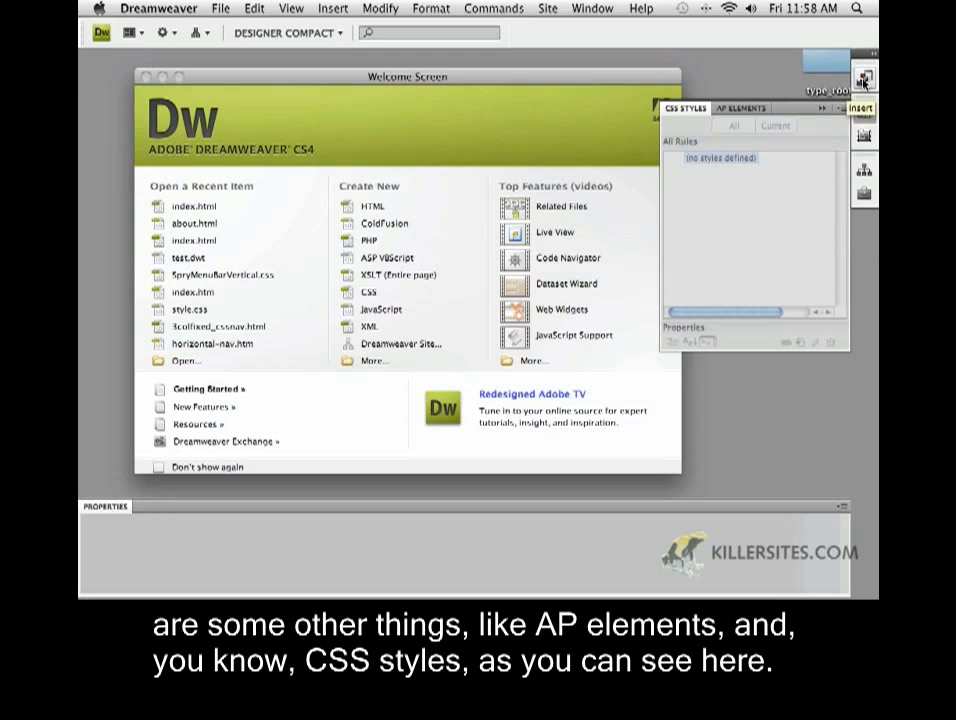
{"action": "left_click", "coordinate": [862, 80]}
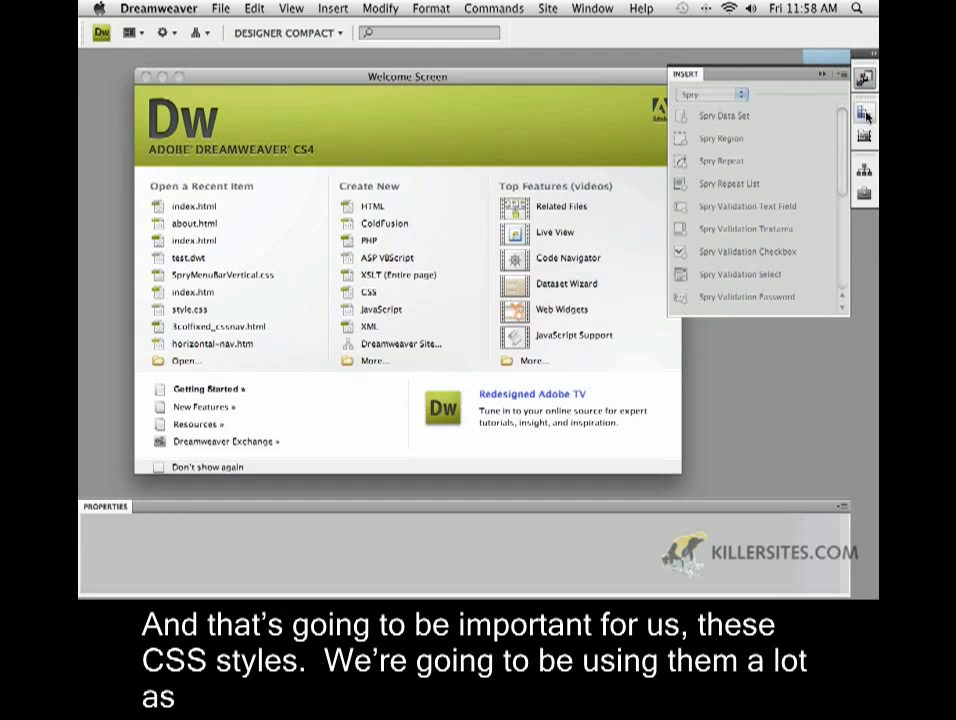
{"action": "left_click", "coordinate": [865, 116]}
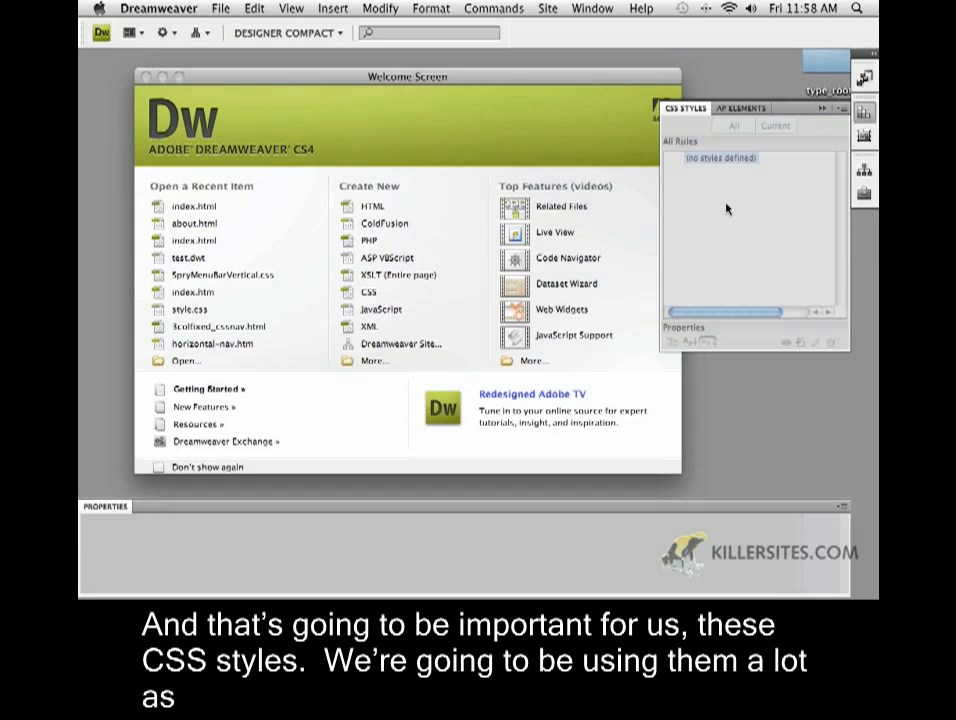
{"action": "left_click", "coordinate": [870, 175]}
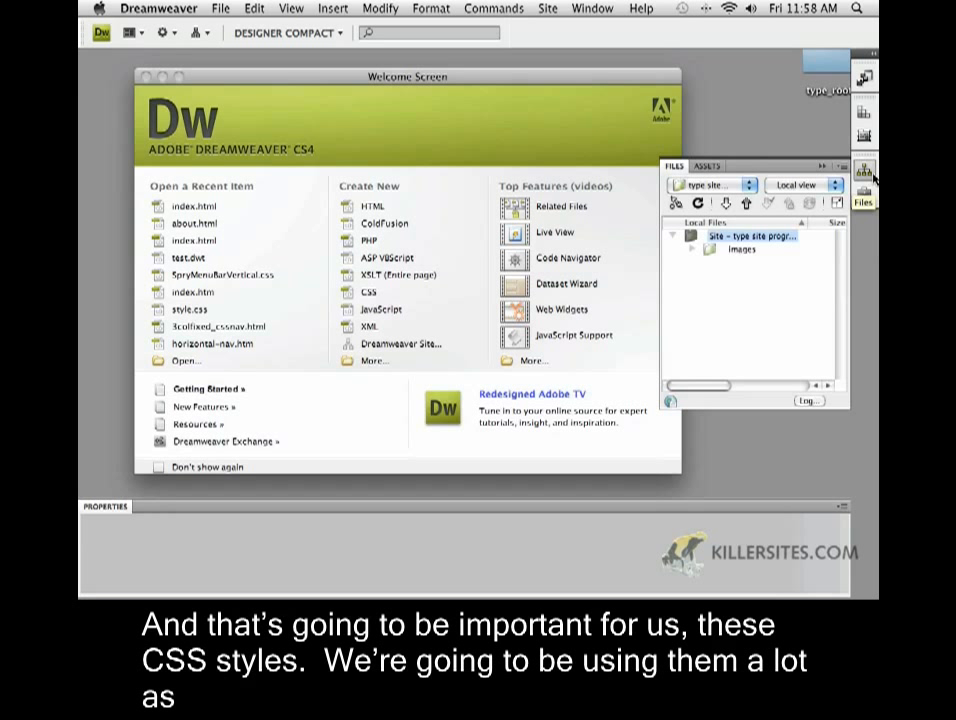
{"action": "left_click", "coordinate": [700, 190]}
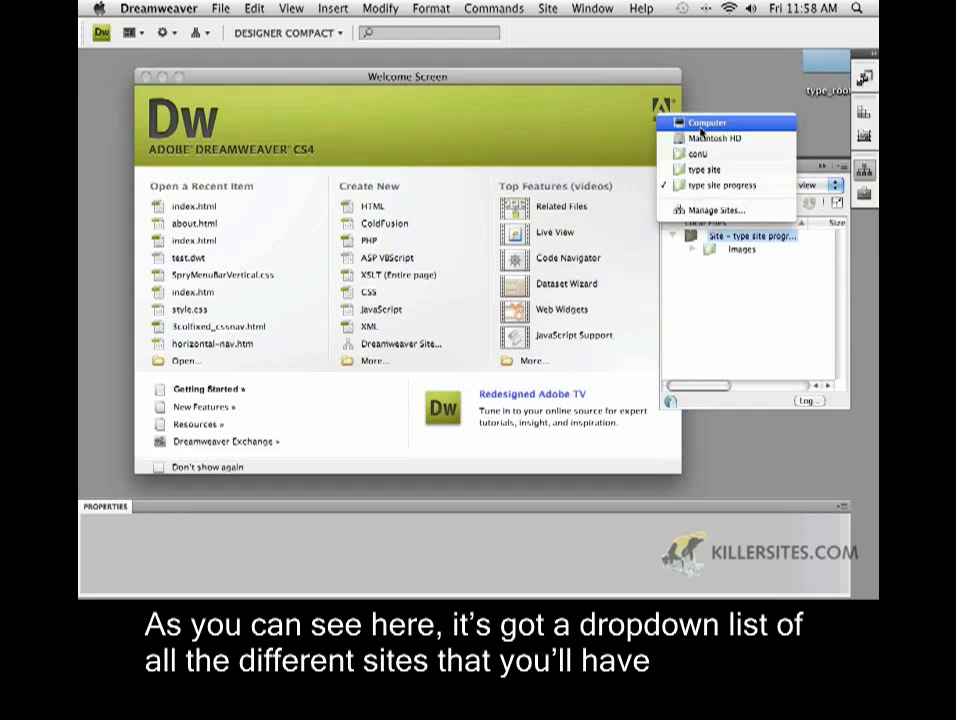
{"action": "double_click", "coordinate": [734, 187]}
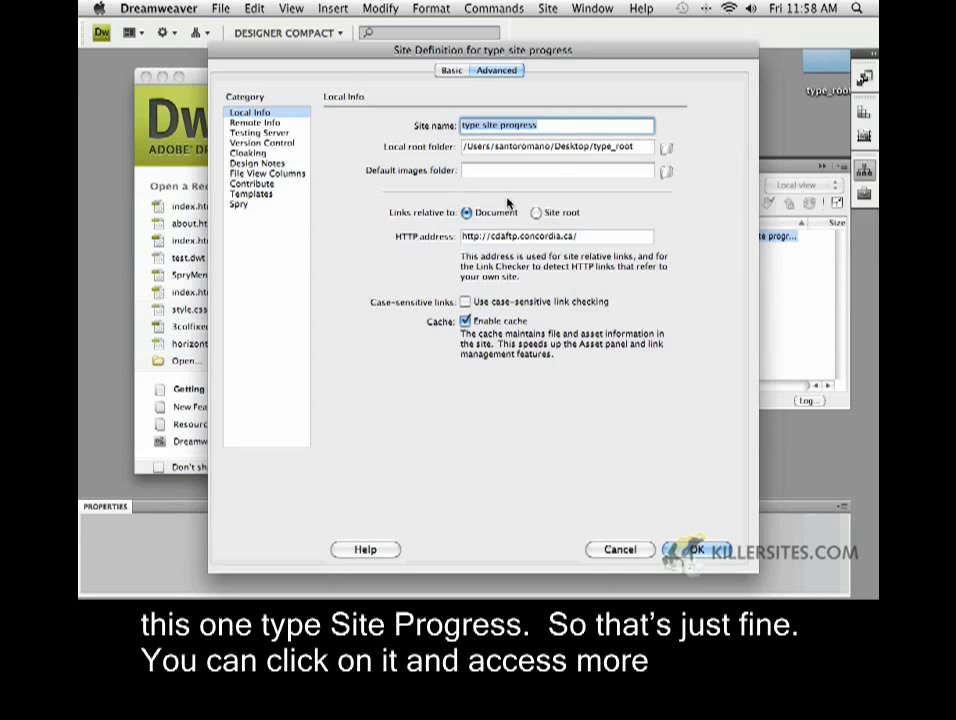
{"action": "left_click", "coordinate": [254, 122]}
{"action": "left_click", "coordinate": [251, 113]}
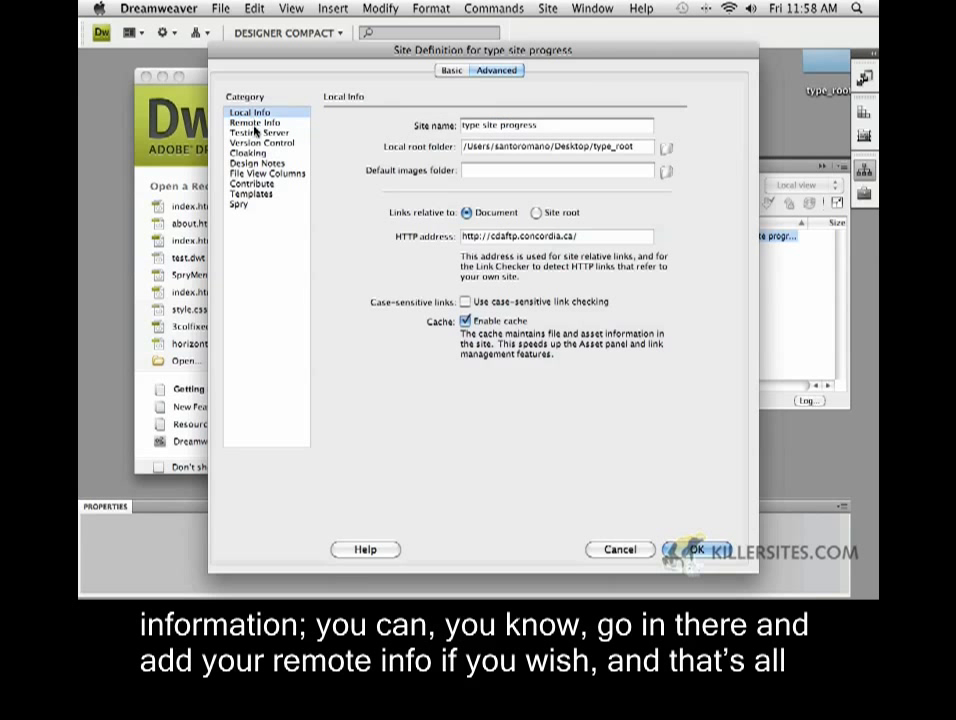
{"action": "left_click", "coordinate": [693, 549]}
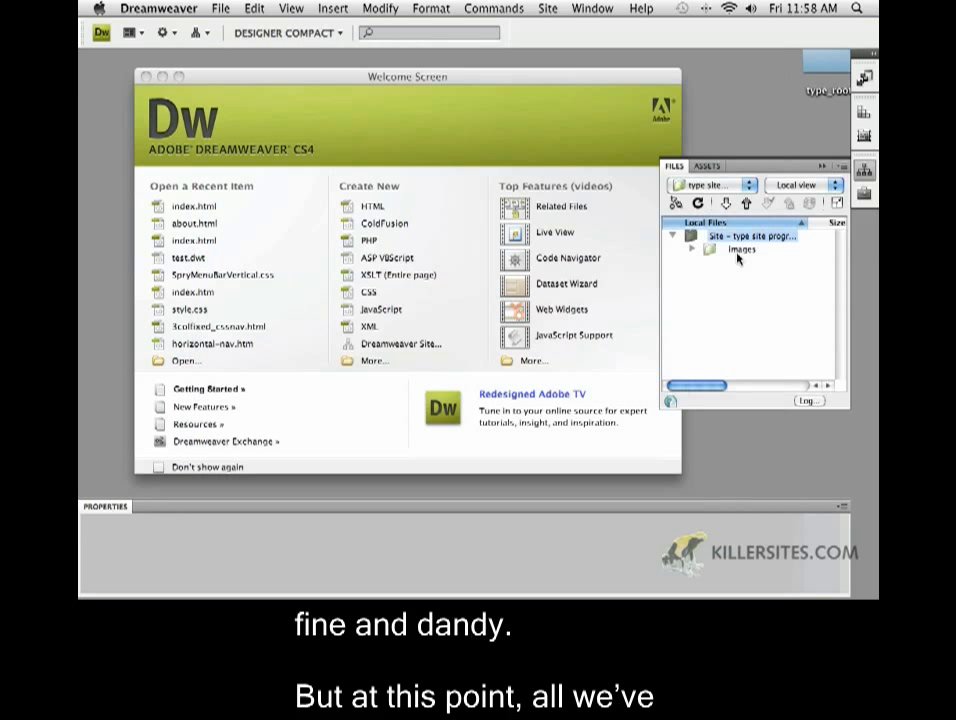